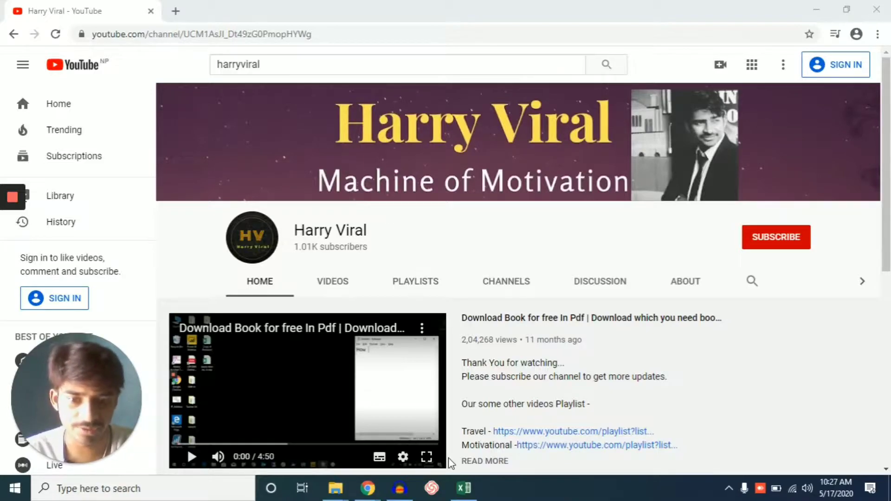
- Switch from the YouTube window to the Gmail inbox and open Google Drive from its Google apps
click(816, 9)
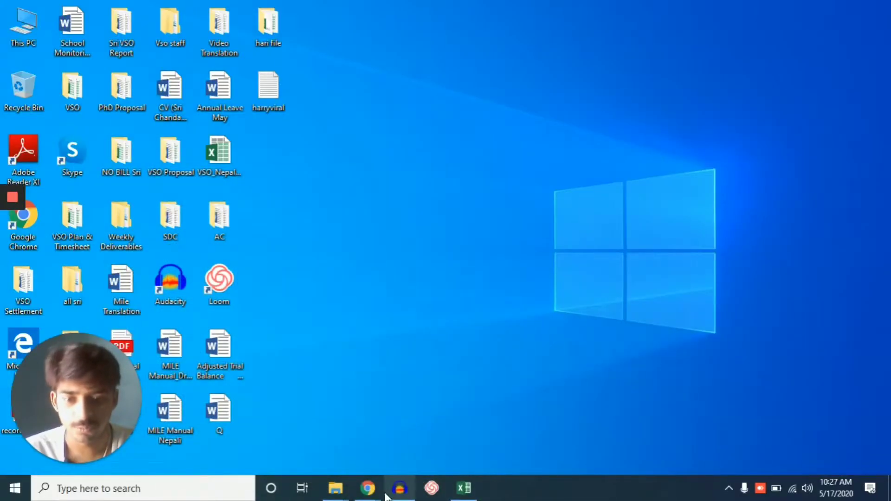
mouse_move(378, 495)
click(445, 453)
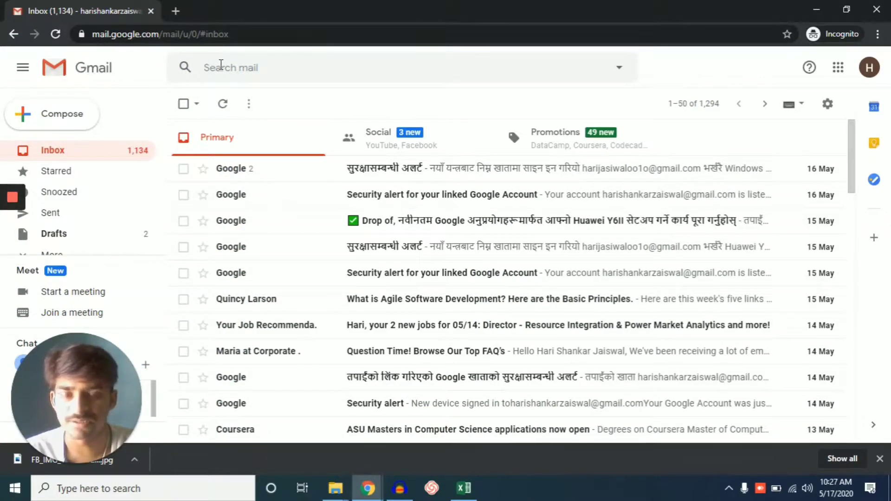
click(842, 74)
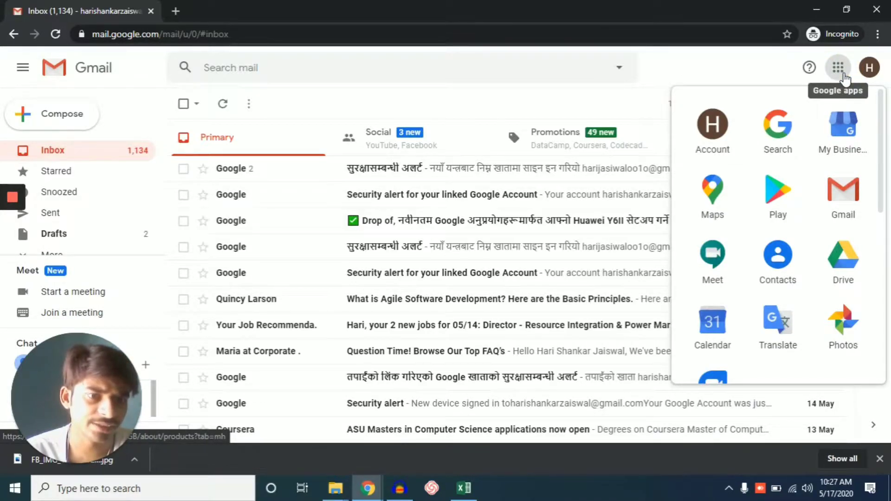
click(844, 260)
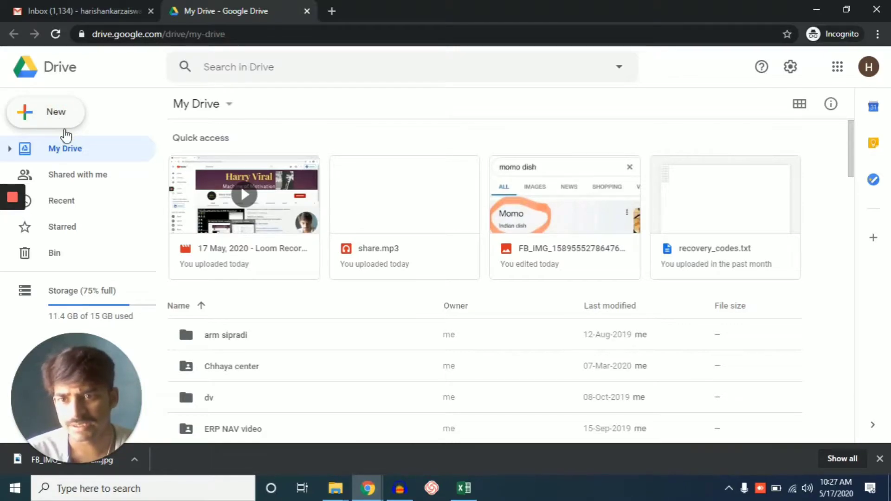
- Try to upload the Preeti_Font folder from Downloads to My Drive as a folder upload
click(63, 125)
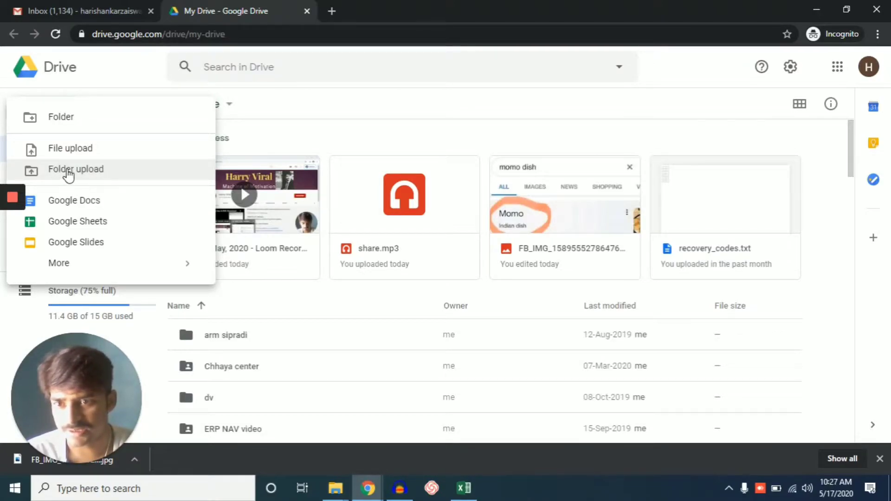
click(68, 170)
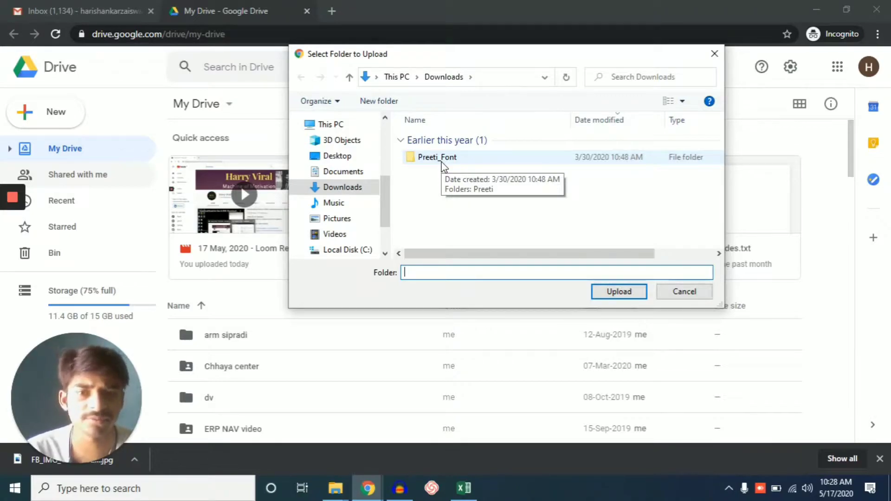
click(441, 163)
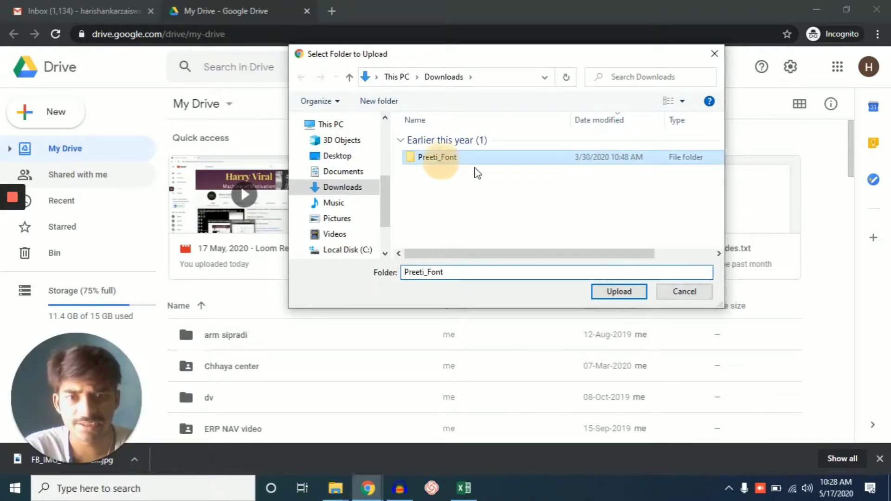
click(603, 288)
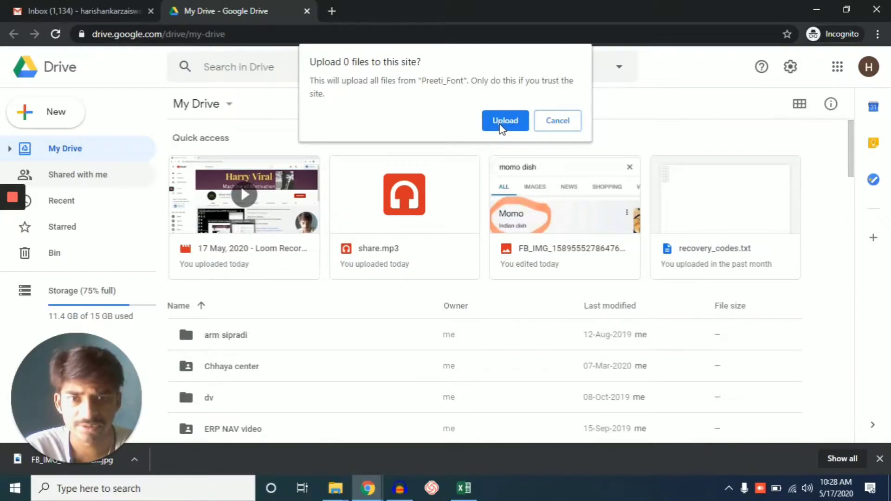
click(504, 122)
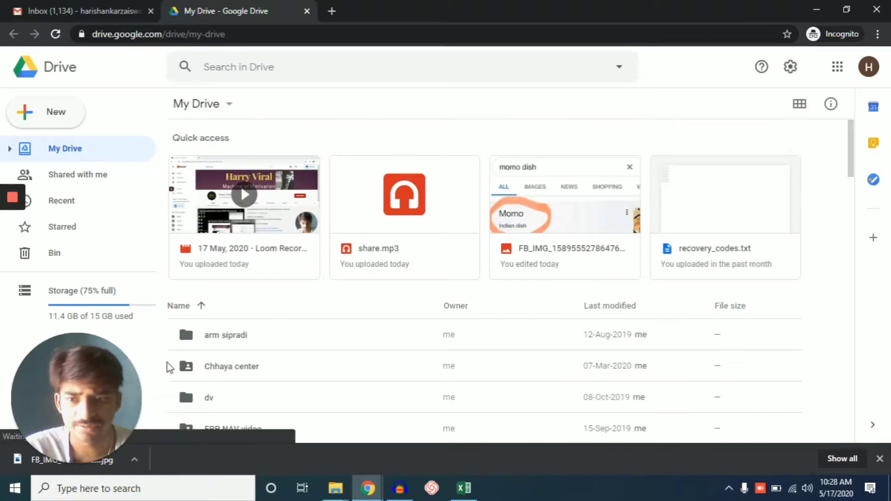
drag(93, 372, 475, 355)
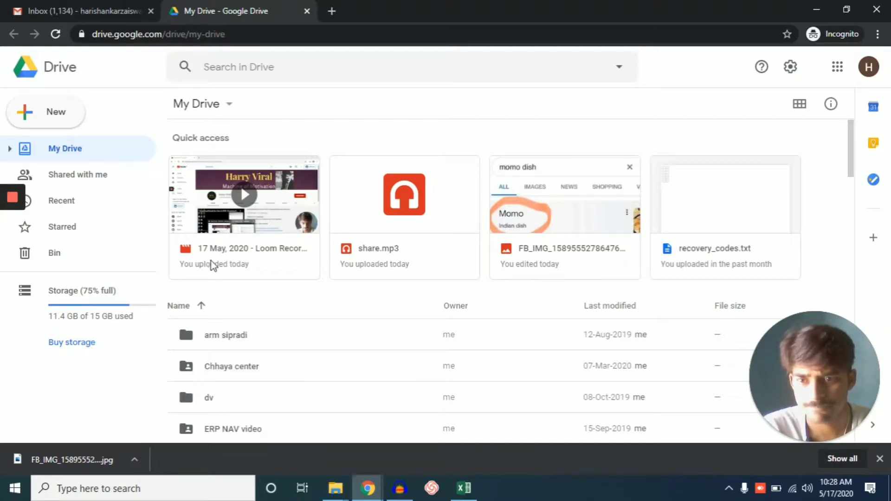
- Retry the folder upload of Preeti_Font from Downloads and check the recent files in Drive
click(50, 117)
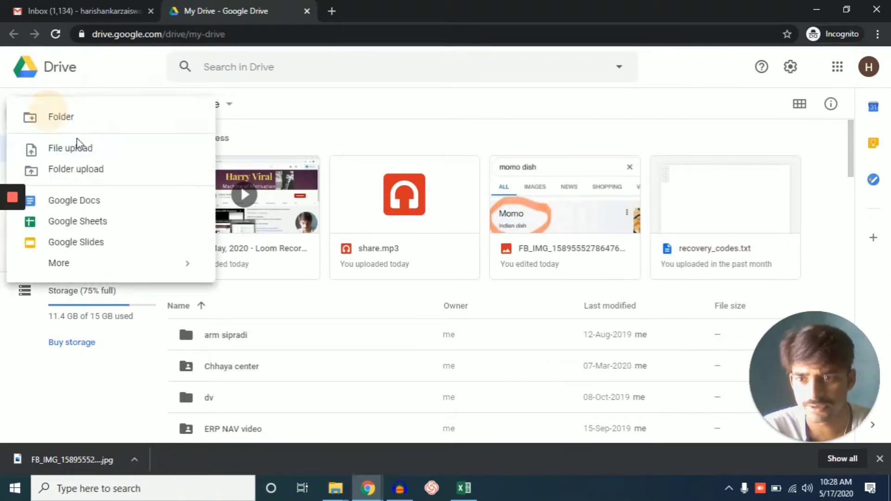
click(78, 170)
scroll(334, 191, down, 5)
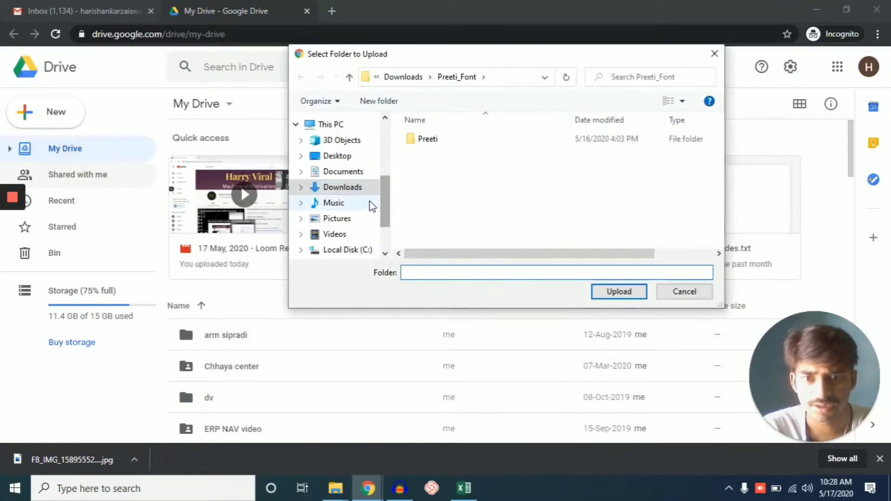
click(348, 198)
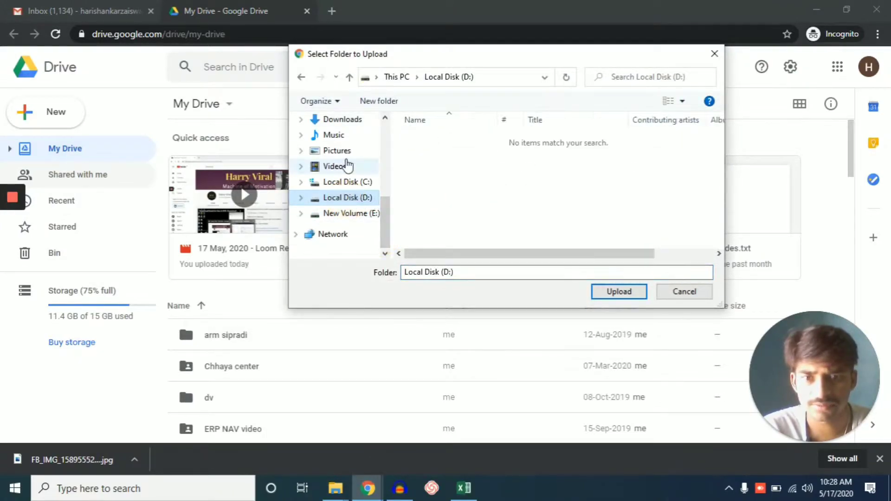
click(342, 120)
click(436, 158)
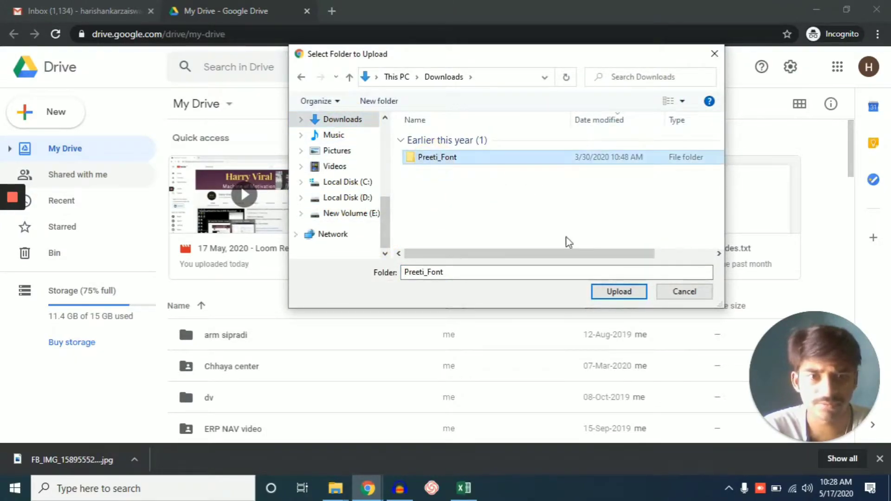
click(614, 291)
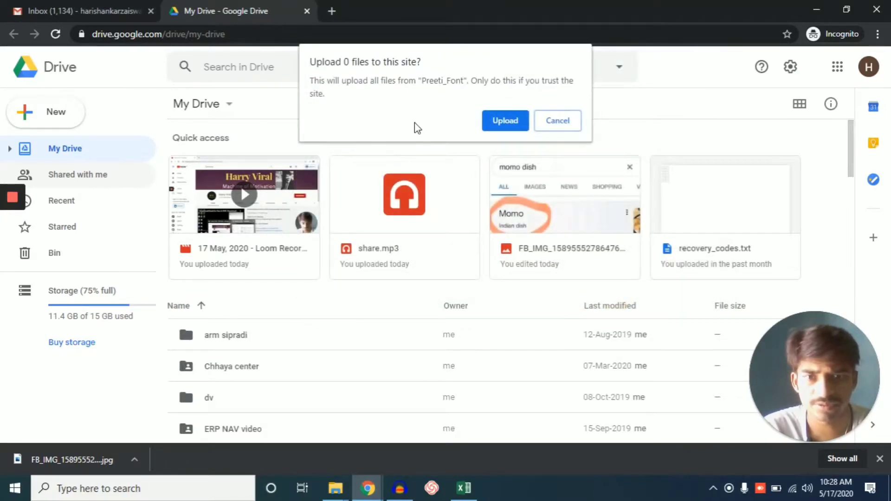
click(519, 118)
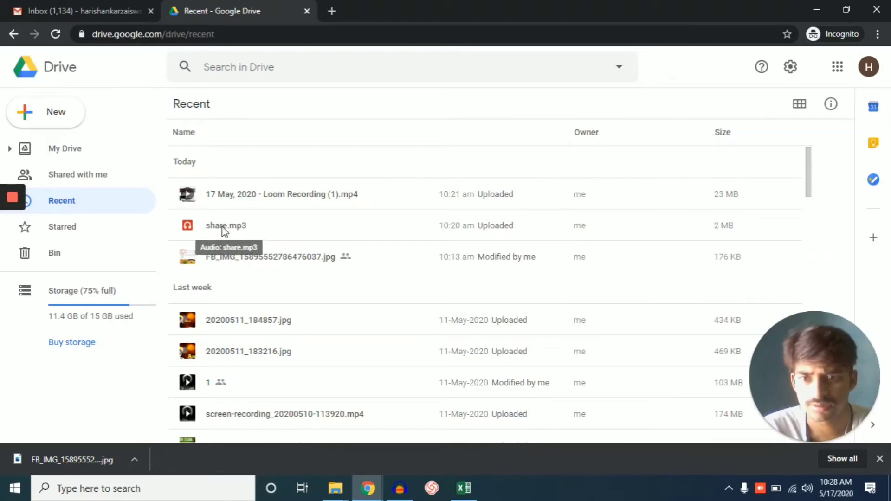
- Return to My Drive and try to upload the Custom Office Templates folder from Documents
click(78, 152)
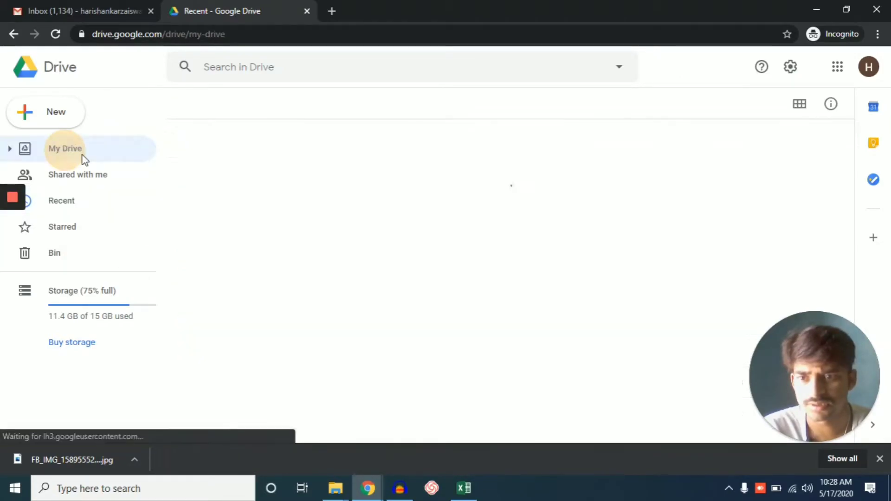
click(54, 122)
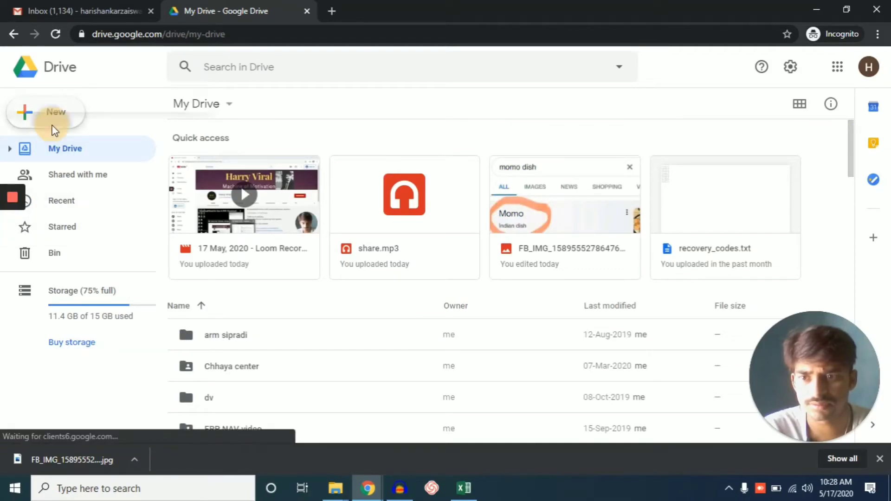
click(76, 169)
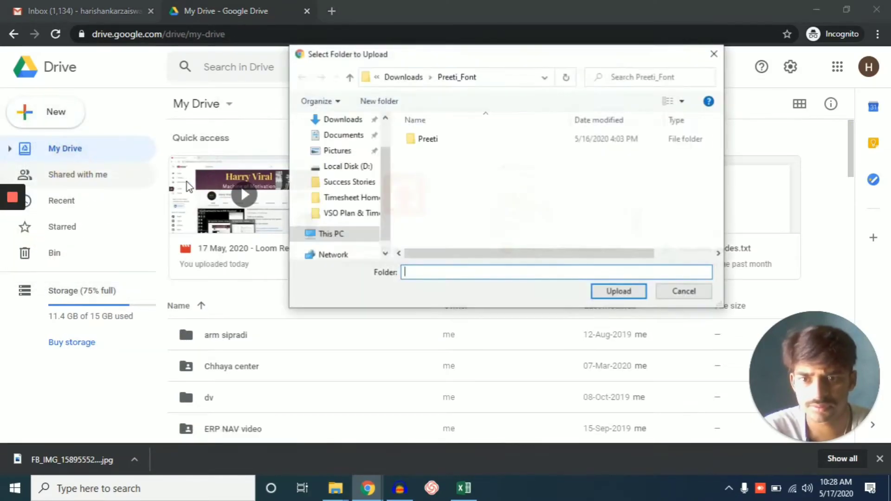
click(354, 171)
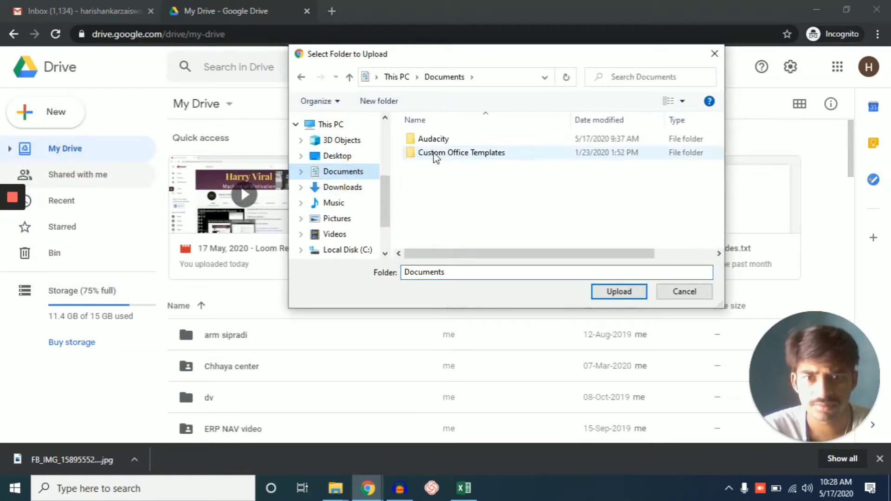
click(452, 154)
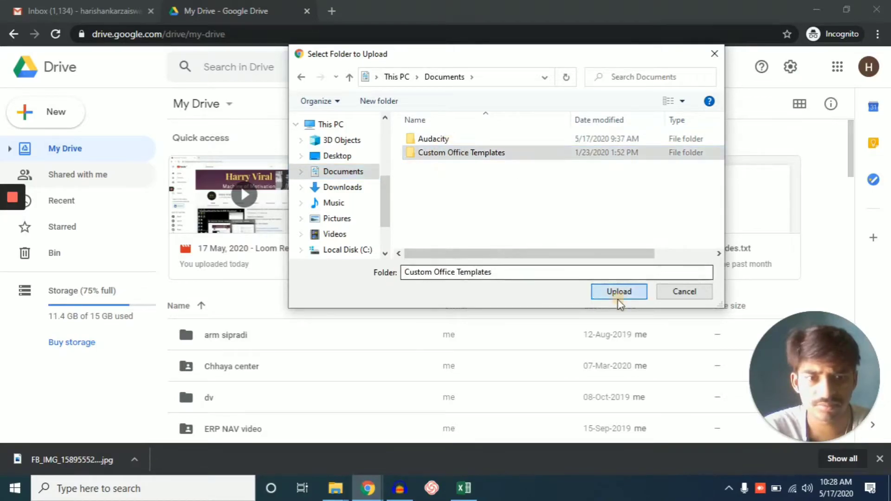
click(619, 293)
click(496, 115)
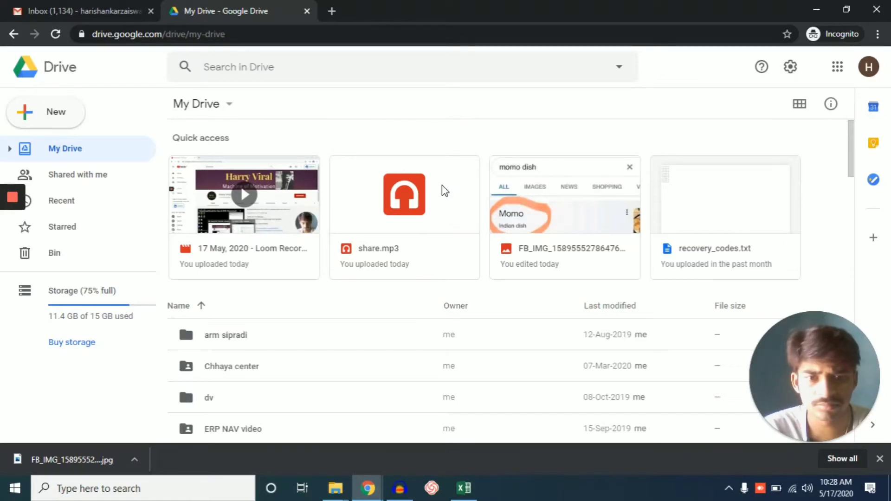
- Upload the three Sales Report Spares workbooks from their folder on the Desktop to My Drive as files
click(57, 116)
click(69, 150)
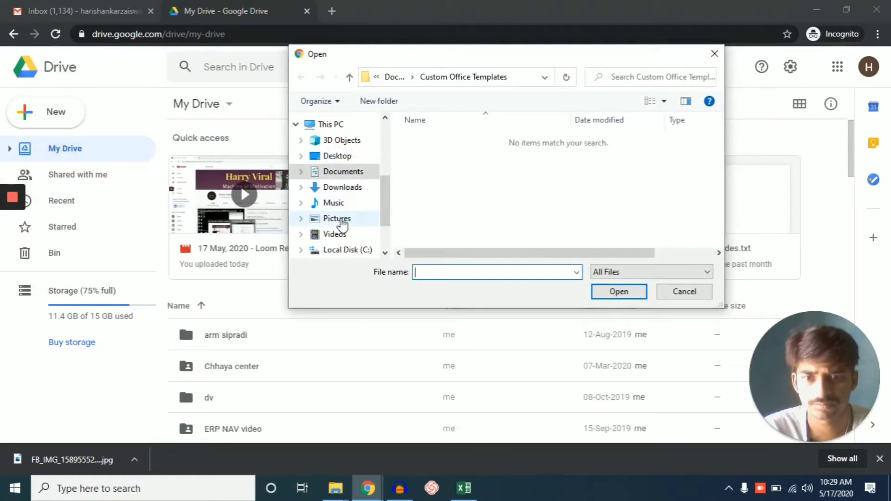
click(385, 232)
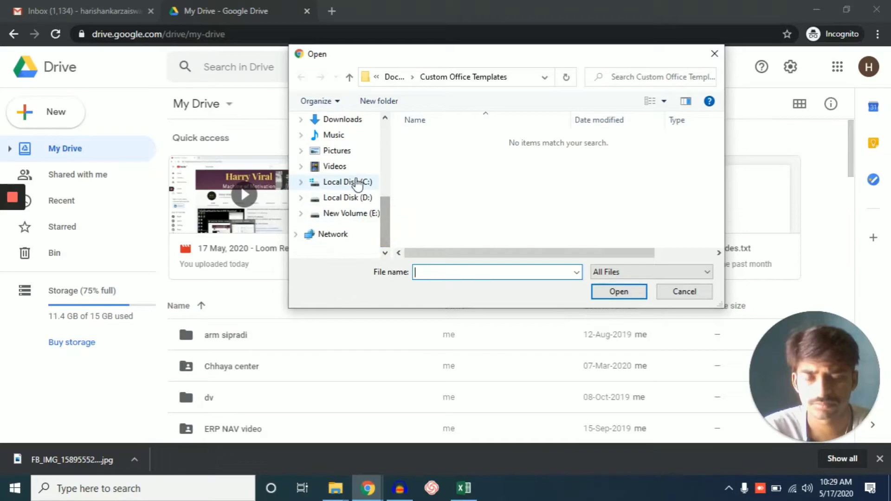
click(371, 204)
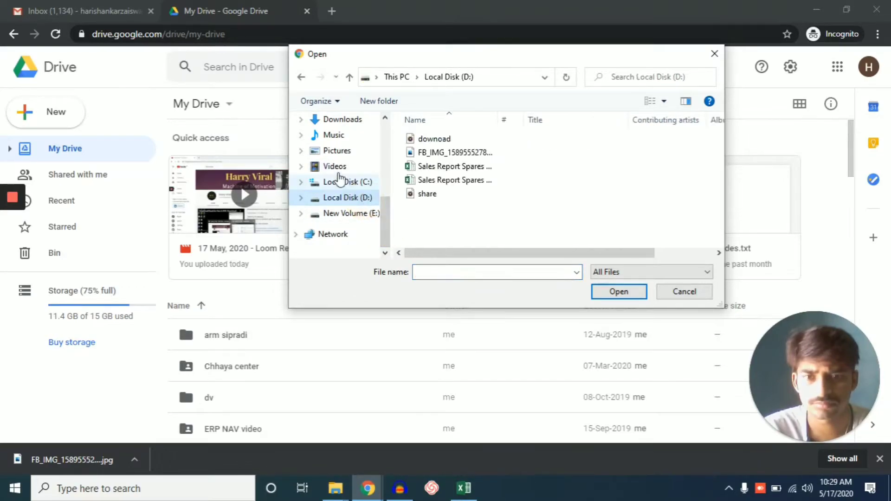
scroll(355, 151, up, 1)
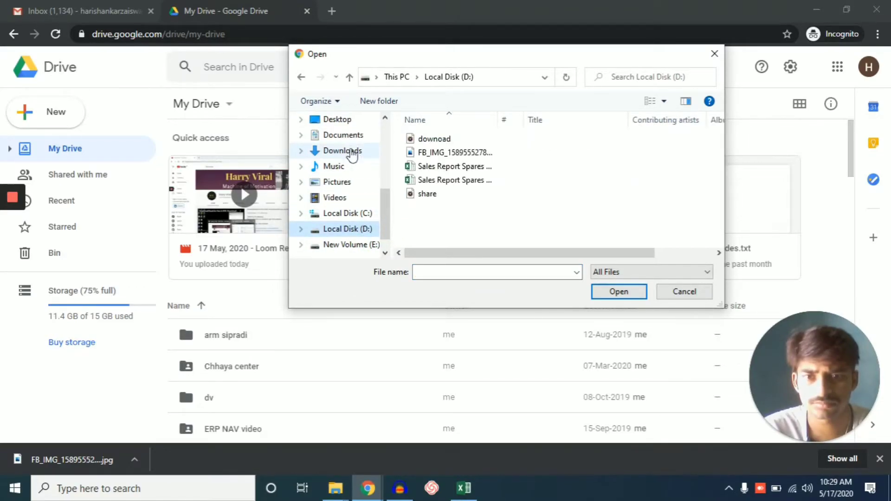
click(343, 120)
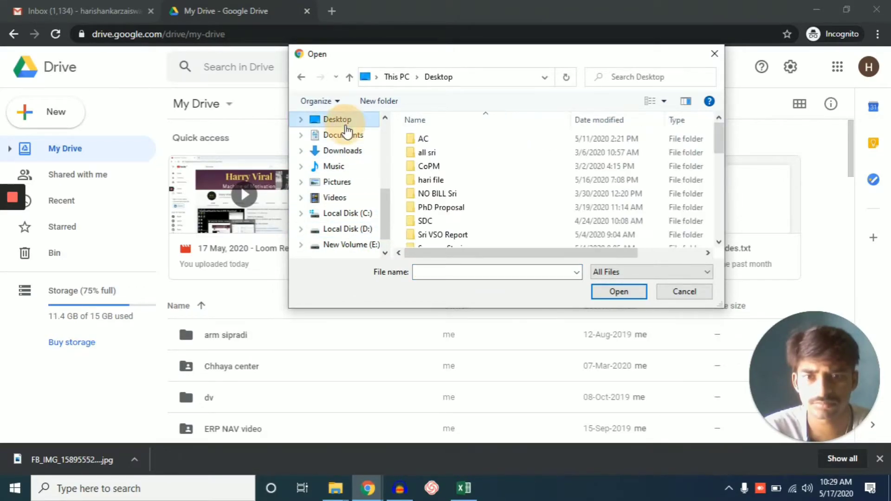
click(466, 180)
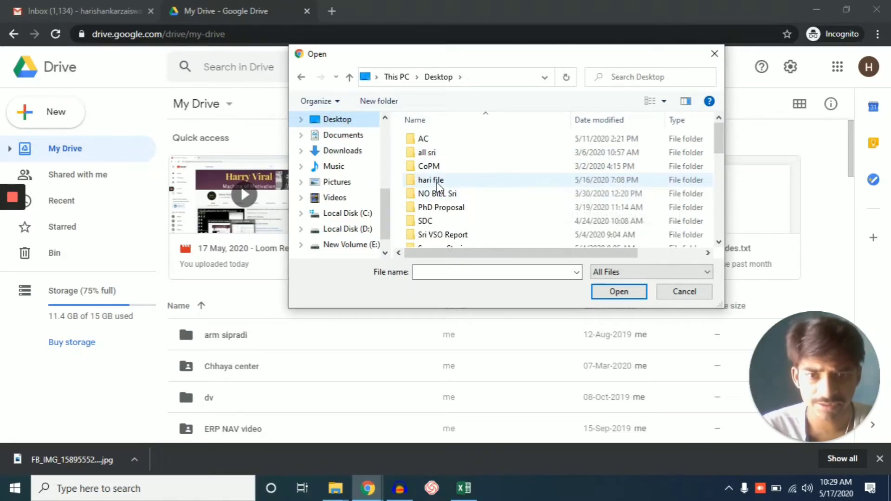
click(608, 292)
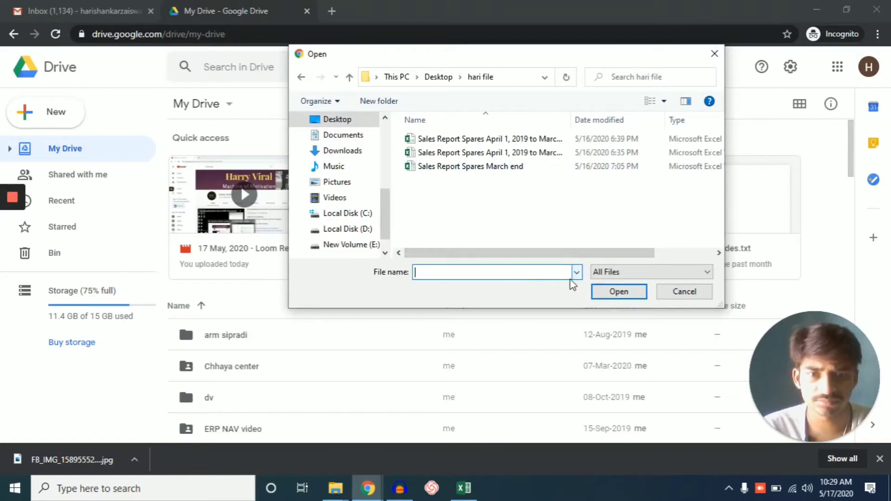
drag(497, 220, 452, 138)
click(602, 292)
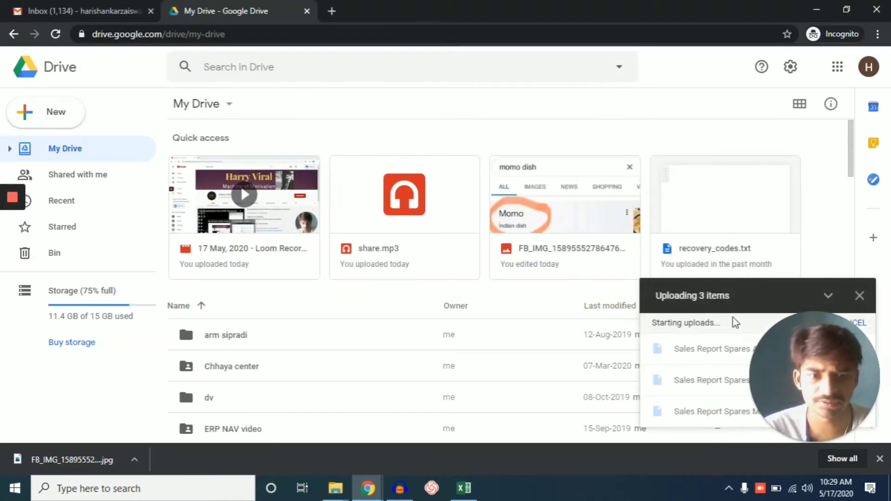
- Check the upload status of the Sales Report Spares workbooks and look for them among the recent Drive files
drag(784, 355, 64, 347)
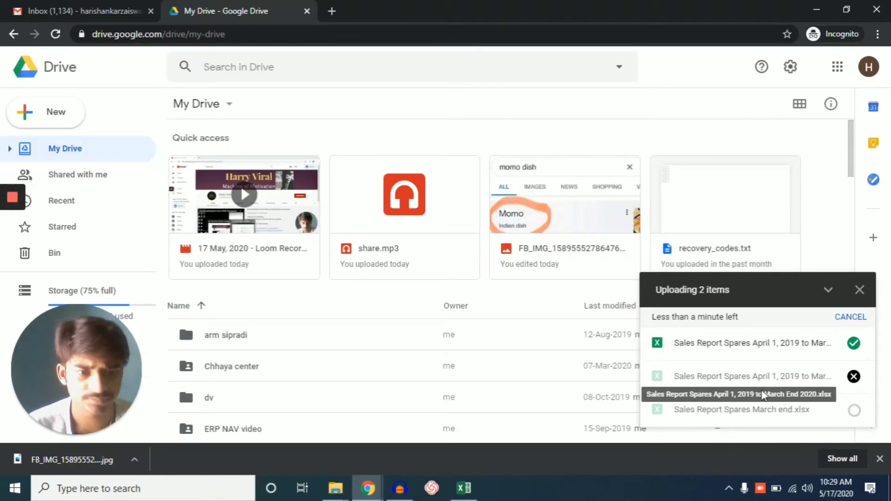
mouse_move(700, 423)
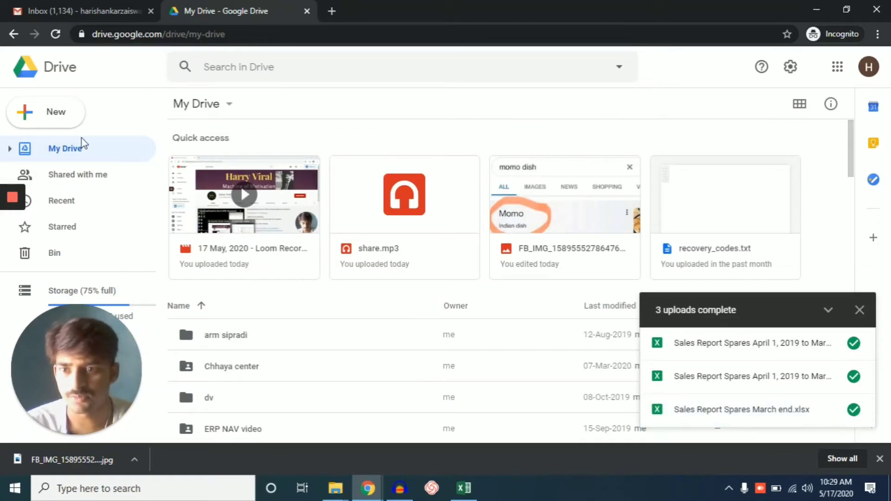
click(121, 201)
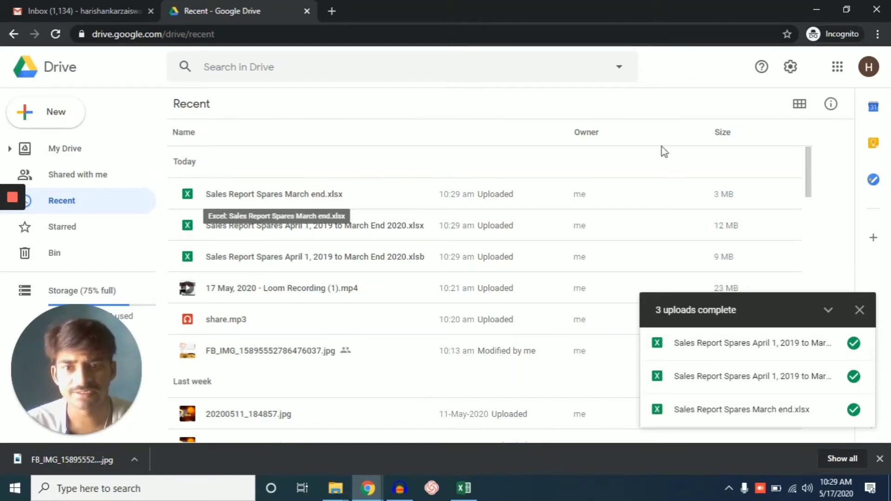
- Switch to File Explorer at the desktop folder containing the Sales Report Spares workbooks and select all three files
click(807, 10)
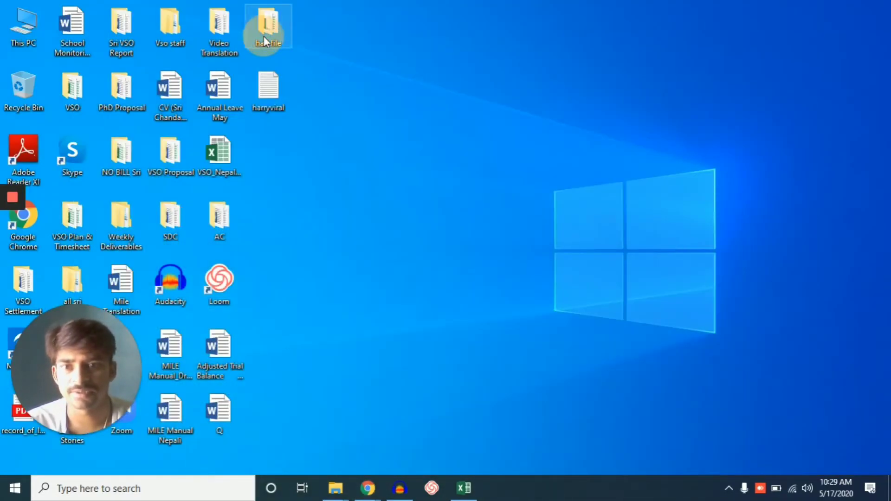
key(alt+Tab)
drag(575, 246, 548, 187)
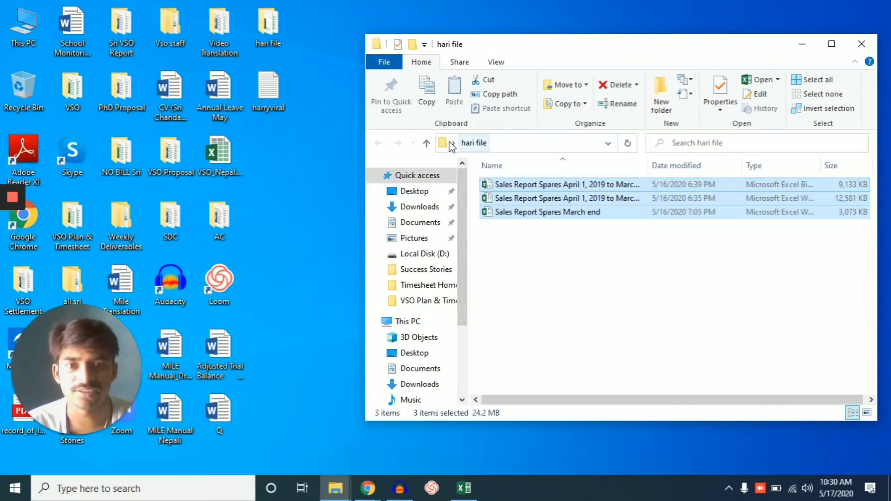
- Close the File Explorer window with the Sales Report Spares workbooks and switch to the Google Drive window in Chrome
click(631, 256)
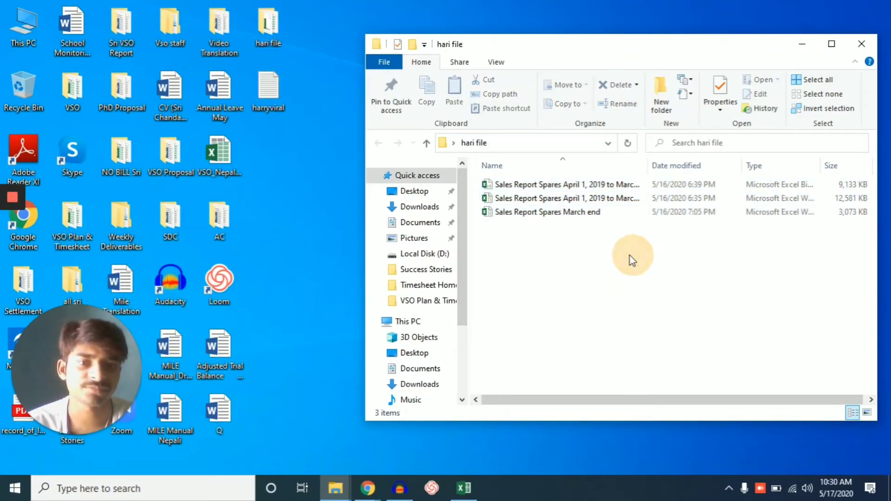
click(859, 47)
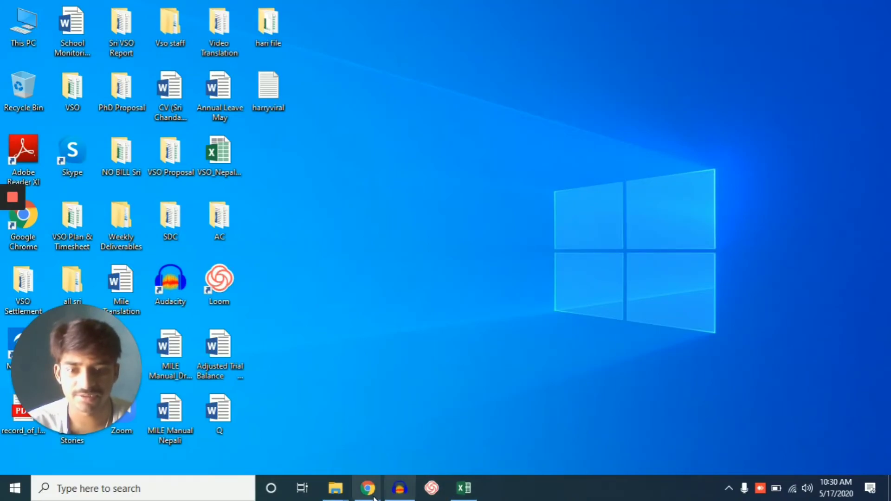
mouse_move(367, 489)
click(452, 430)
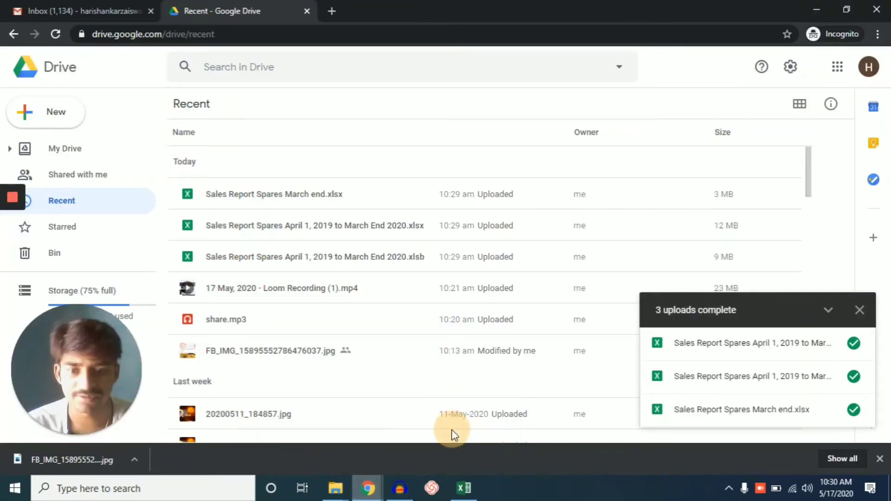
- Dismiss the upload status and view the sharing and other actions available for Sales Report Spares March end.xlsx
click(860, 310)
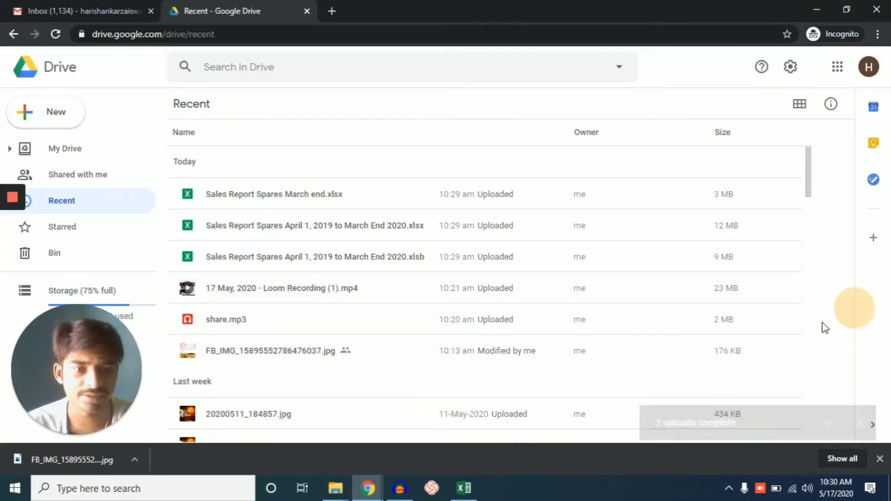
right_click(249, 197)
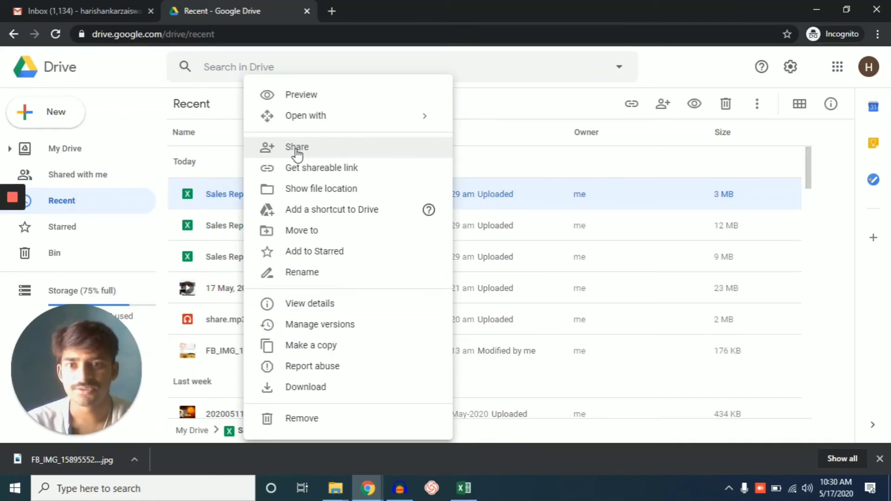
click(543, 155)
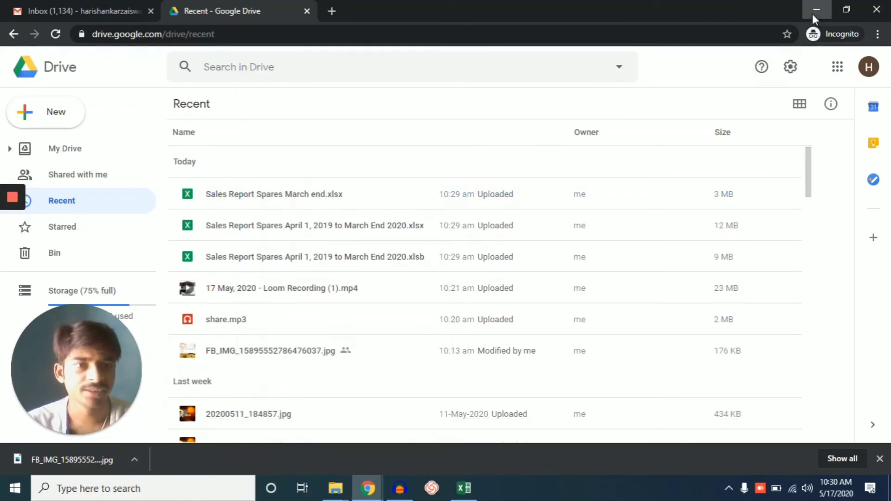
- Minimize the Google Drive window and switch to the Chrome window showing the YouTube channel page
click(814, 11)
mouse_move(368, 488)
click(328, 446)
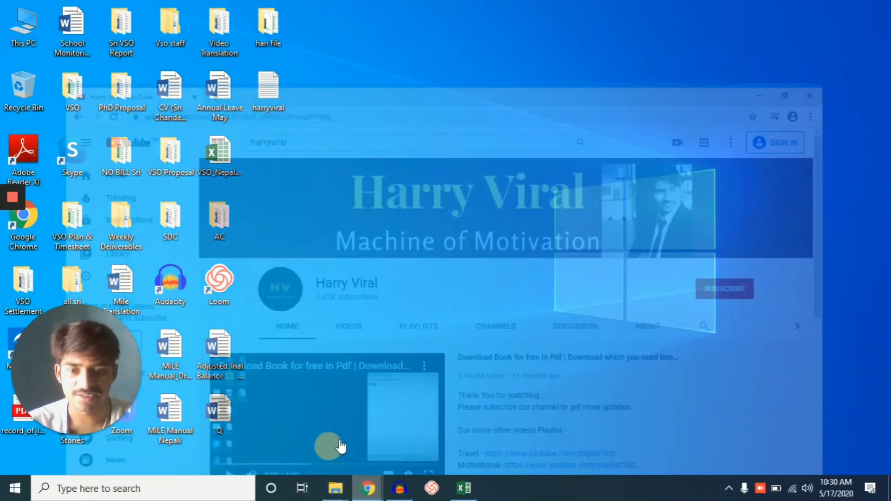